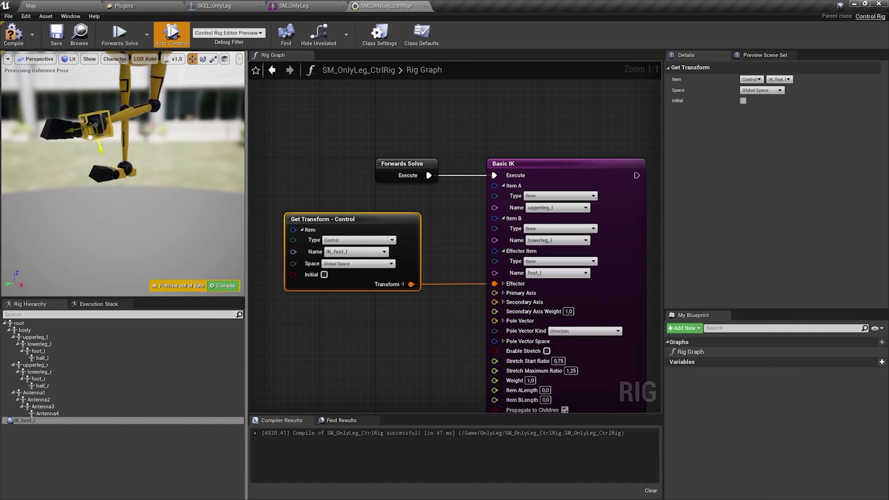
{"action": "mouse_move", "coordinate": [90, 137]}
{"action": "left_mouse_down"}
{"action": "mouse_move", "coordinate": [163, 145]}
{"action": "mouse_move", "coordinate": [158, 167]}
{"action": "mouse_move", "coordinate": [113, 170]}
{"action": "mouse_move", "coordinate": [95, 136]}
{"action": "left_mouse_up"}
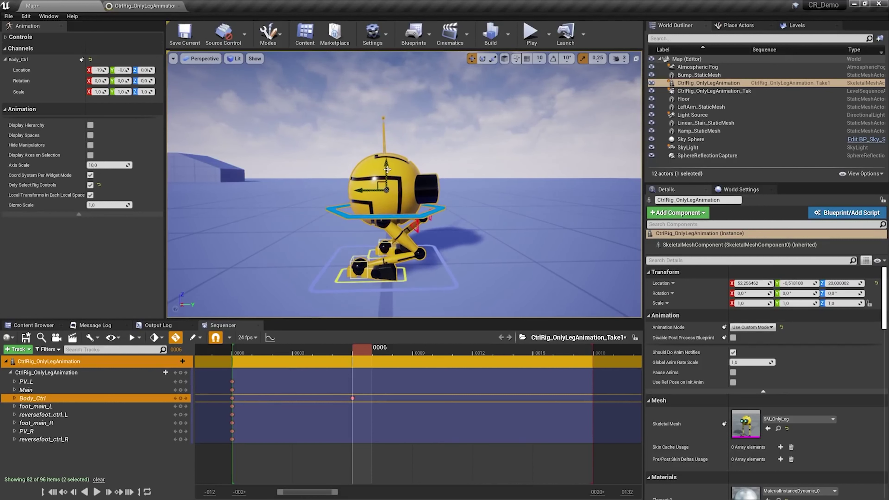
{"action": "left_click_drag", "start_coordinate": [386, 152], "coordinate": [392, 154]}
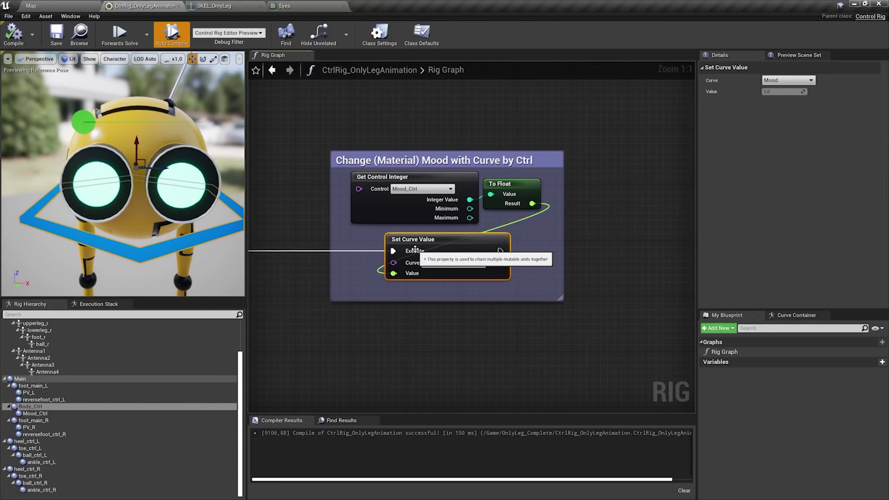
{"action": "left_click", "coordinate": [394, 274], "text": "alt"}
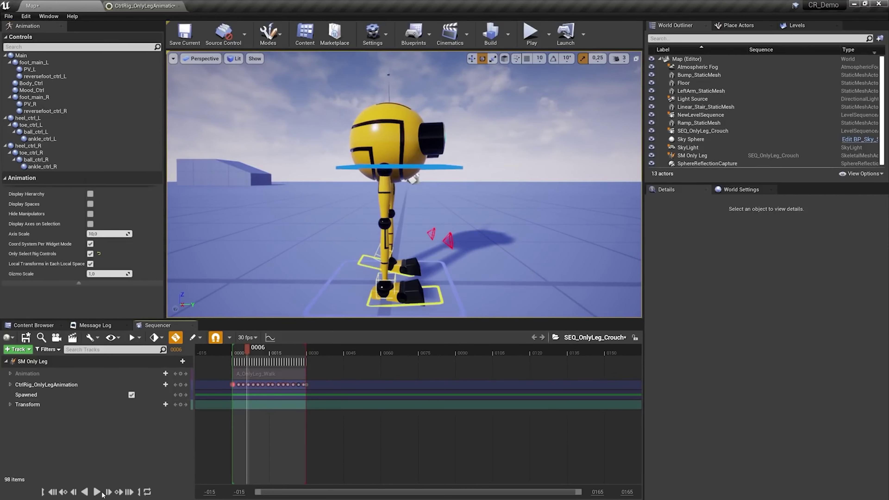
{"action": "left_click", "coordinate": [98, 492]}
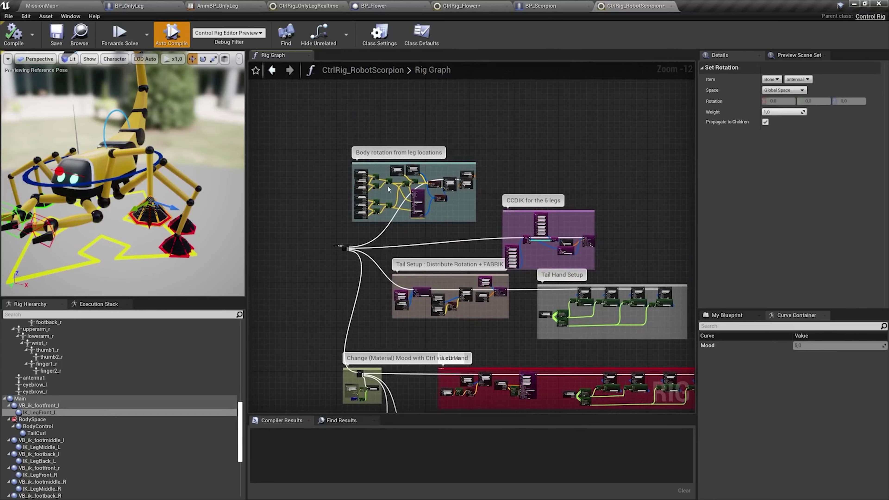
{"action": "scroll", "coordinate": [382, 189], "scroll_direction": "up", "scroll_amount": 3}
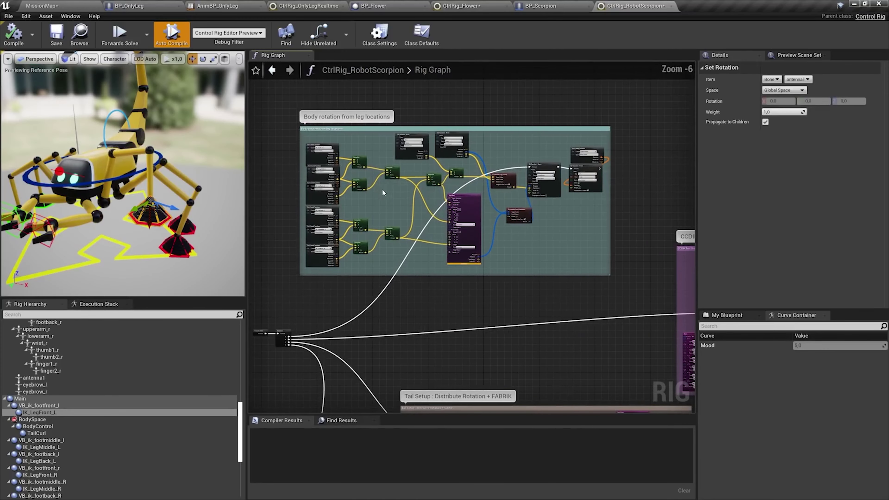
{"action": "left_click_drag", "start_coordinate": [123, 173], "coordinate": [158, 175], "text": "alt"}
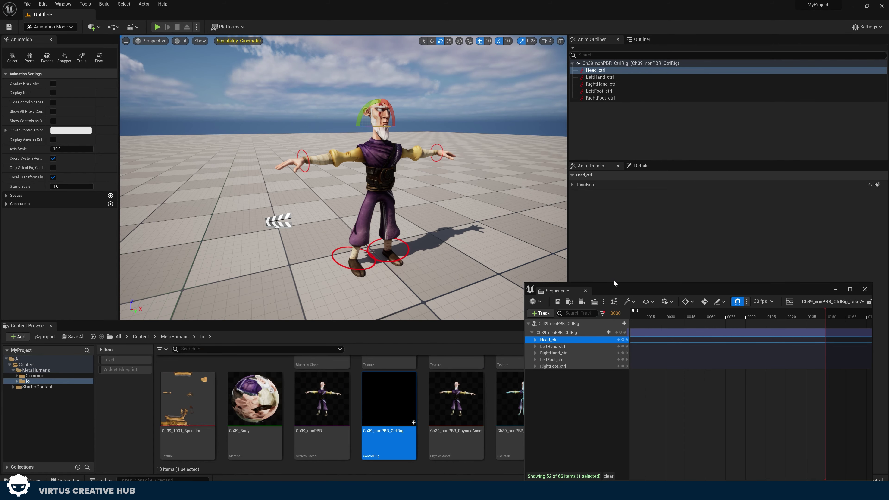
- Switch to the Move tool and reposition the character's right foot control
{"action": "left_click_drag", "start_coordinate": [617, 285], "coordinate": [628, 195]}
{"action": "left_click_drag", "start_coordinate": [395, 216], "coordinate": [420, 205], "text": "alt"}
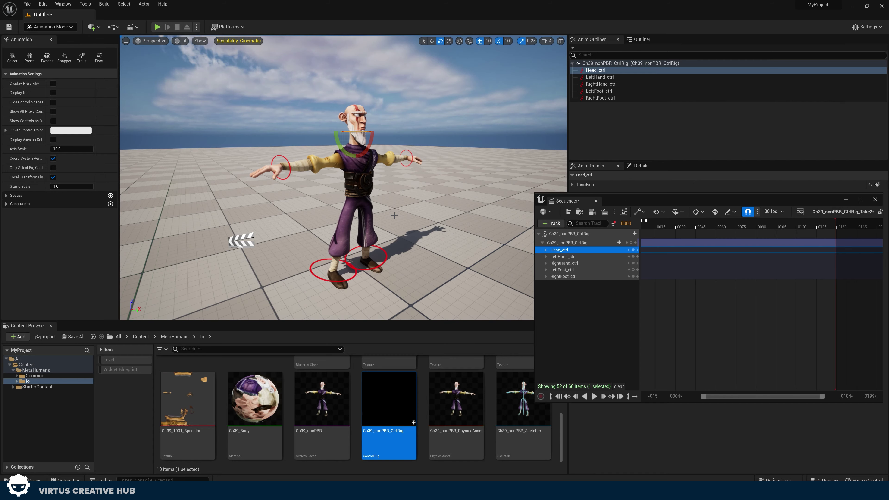
{"action": "right_click_drag", "start_coordinate": [399, 175], "coordinate": [432, 261]}
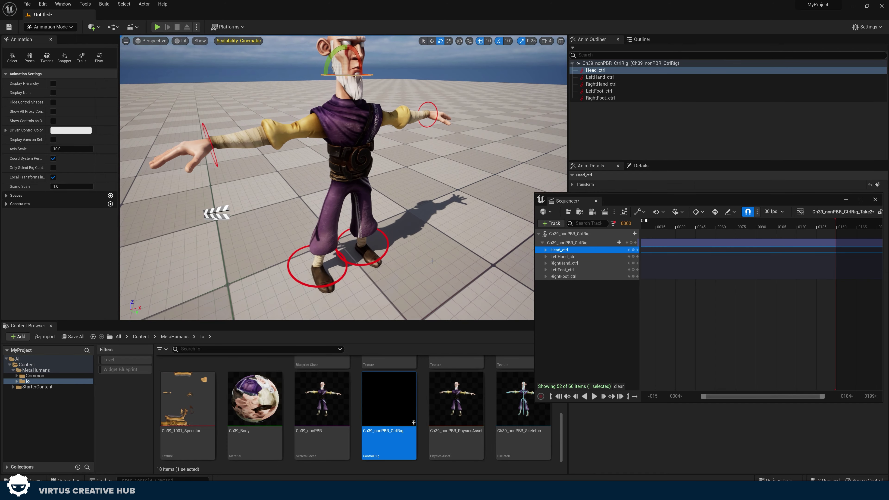
{"action": "right_click_drag", "start_coordinate": [434, 191], "coordinate": [421, 69]}
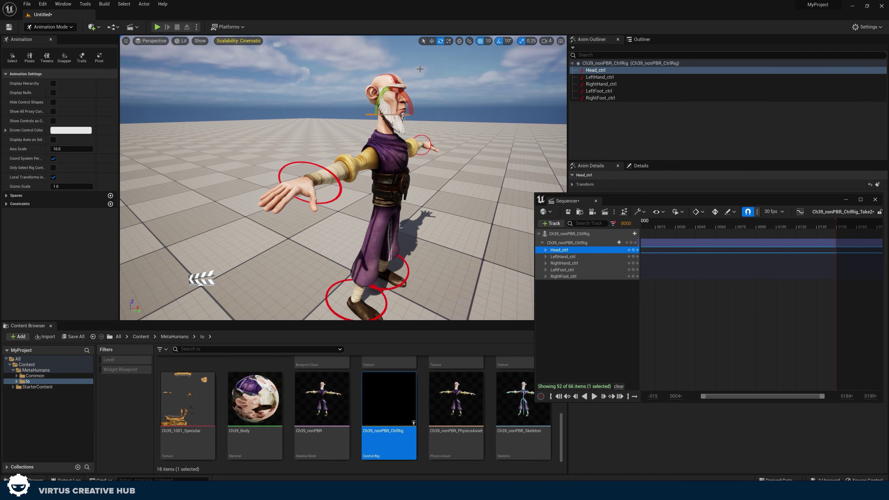
{"action": "left_click", "coordinate": [433, 42]}
{"action": "right_click_drag", "start_coordinate": [377, 243], "coordinate": [338, 241]}
{"action": "left_click", "coordinate": [336, 242]}
{"action": "left_click_drag", "start_coordinate": [327, 249], "coordinate": [290, 255]}
{"action": "left_click", "coordinate": [298, 259]}
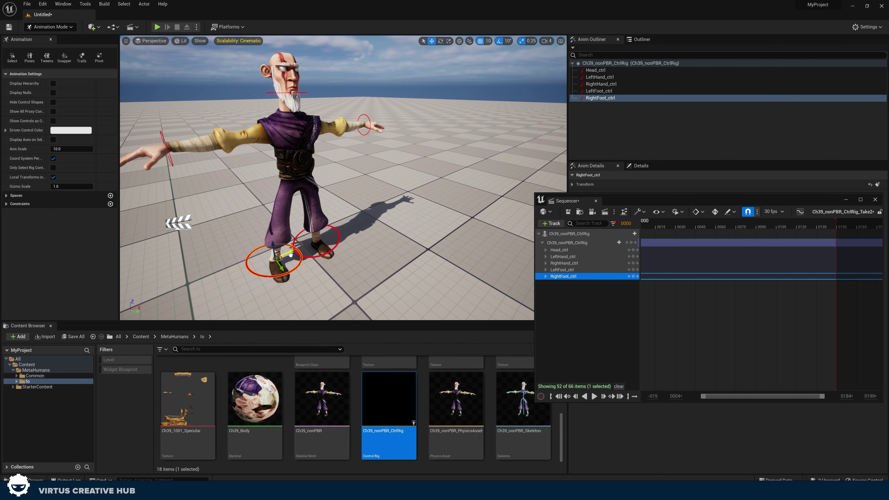
- Select the character's right hand control and move it to a new position
{"action": "right_click_drag", "start_coordinate": [296, 170], "coordinate": [245, 172]}
{"action": "left_click", "coordinate": [307, 135]}
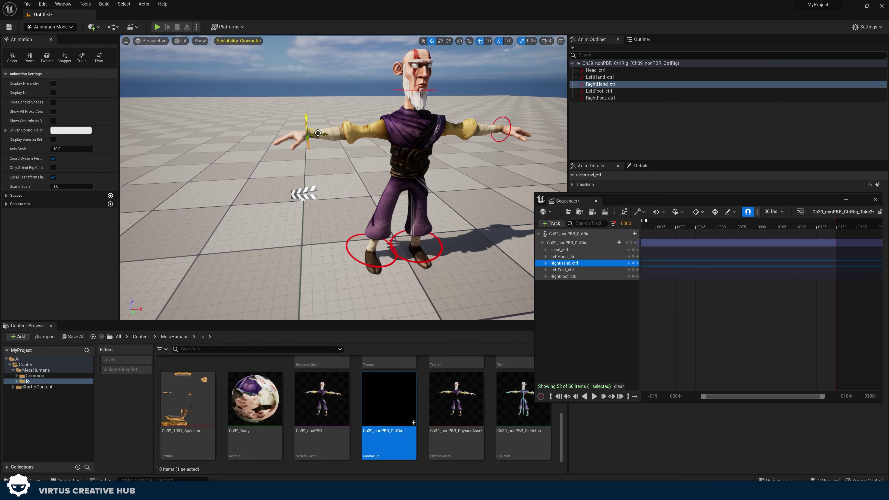
{"action": "left_click_drag", "start_coordinate": [322, 135], "coordinate": [317, 156]}
{"action": "right_click_drag", "start_coordinate": [350, 163], "coordinate": [280, 127]}
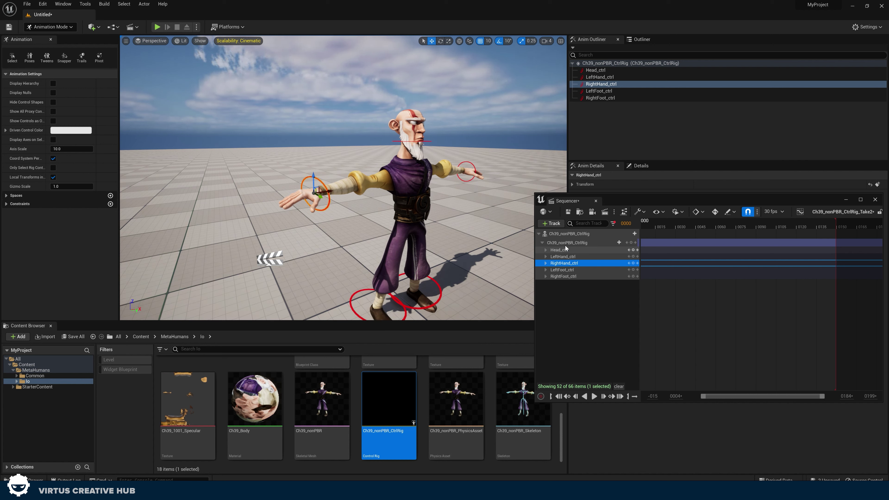
- Select the head control and move it forward and down so the character leans over
{"action": "left_click_drag", "start_coordinate": [567, 200], "coordinate": [518, 221]}
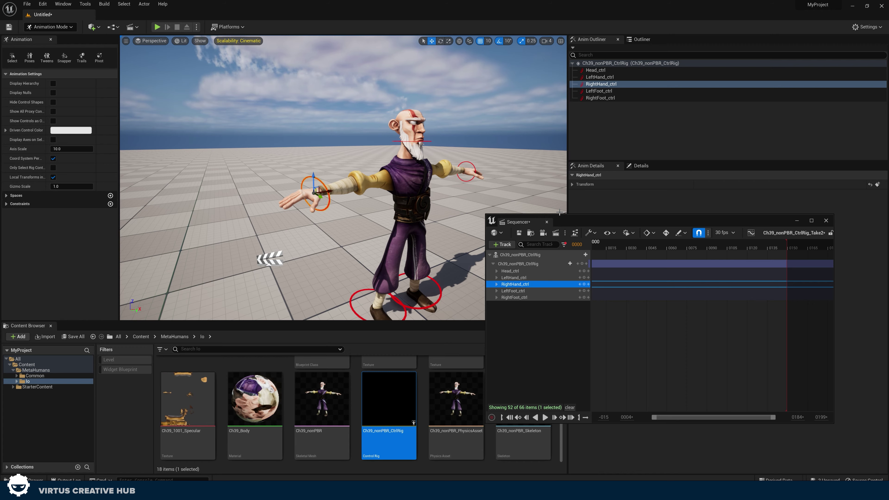
{"action": "right_click_drag", "start_coordinate": [417, 216], "coordinate": [421, 250]}
{"action": "left_click", "coordinate": [398, 222]}
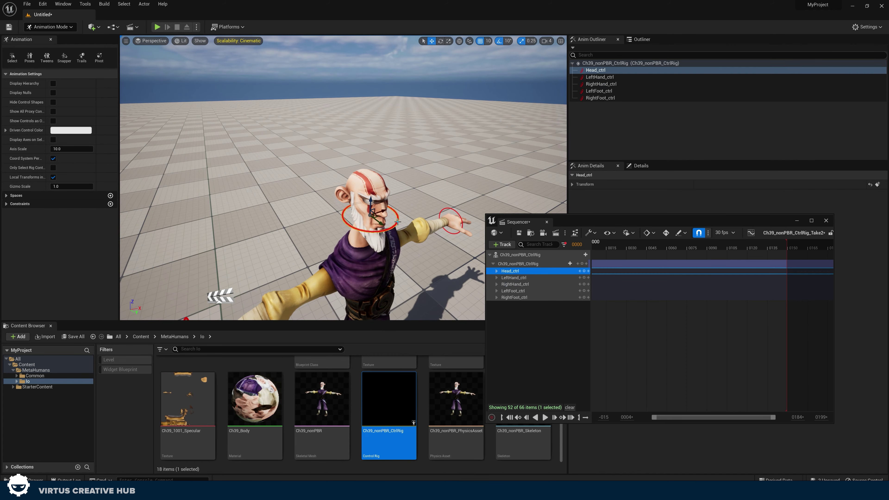
{"action": "left_click_drag", "start_coordinate": [382, 223], "coordinate": [409, 244]}
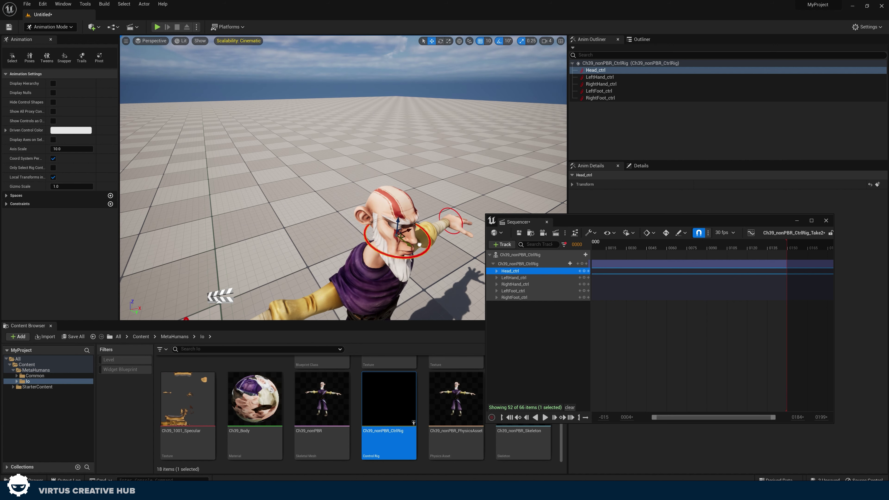
{"action": "right_click_drag", "start_coordinate": [409, 244], "coordinate": [420, 261]}
{"action": "scroll", "coordinate": [418, 238], "scroll_direction": "down", "scroll_amount": 5}
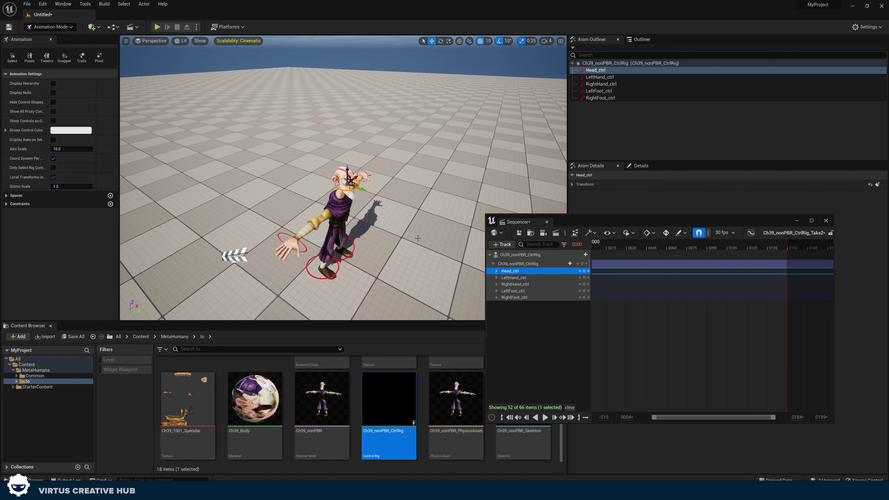
{"action": "right_click_drag", "start_coordinate": [440, 265], "coordinate": [441, 265]}
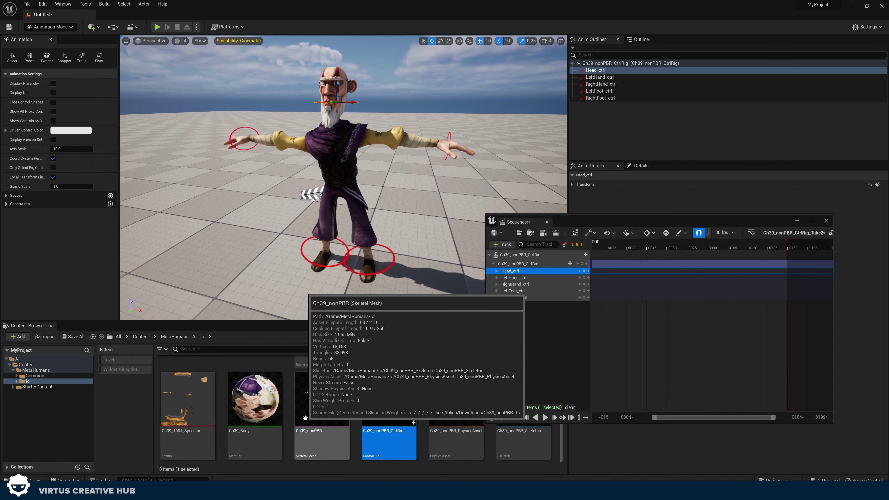
- Search the project's plugins for "control rig", check whether Control Rig is enabled, and close the plugin list
{"action": "left_click", "coordinate": [24, 387]}
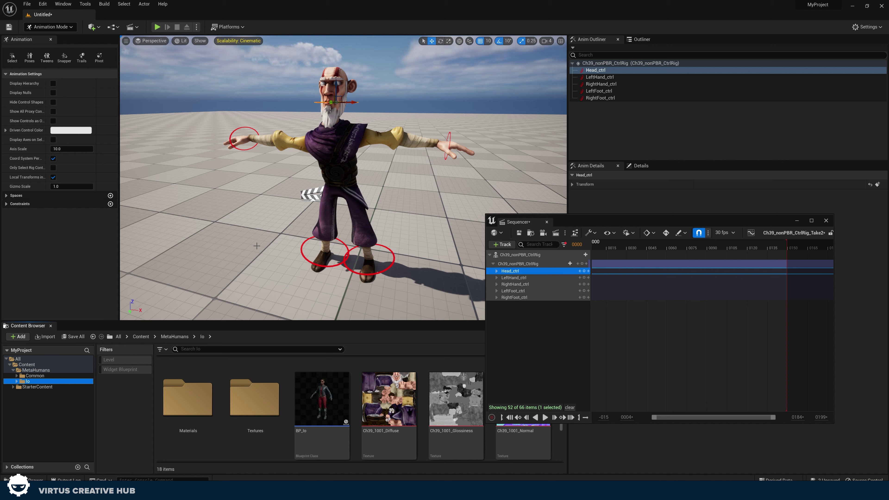
{"action": "left_click", "coordinate": [43, 4]}
{"action": "left_click", "coordinate": [64, 113]}
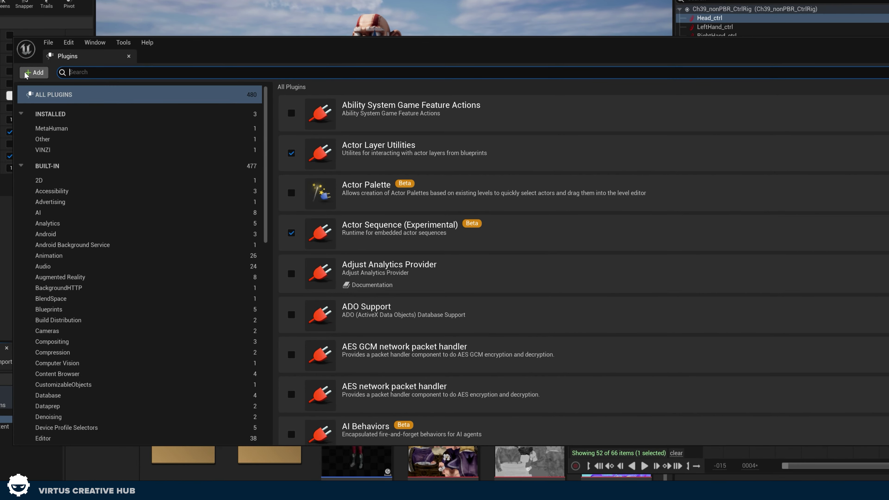
{"action": "left_click", "coordinate": [4, 1]}
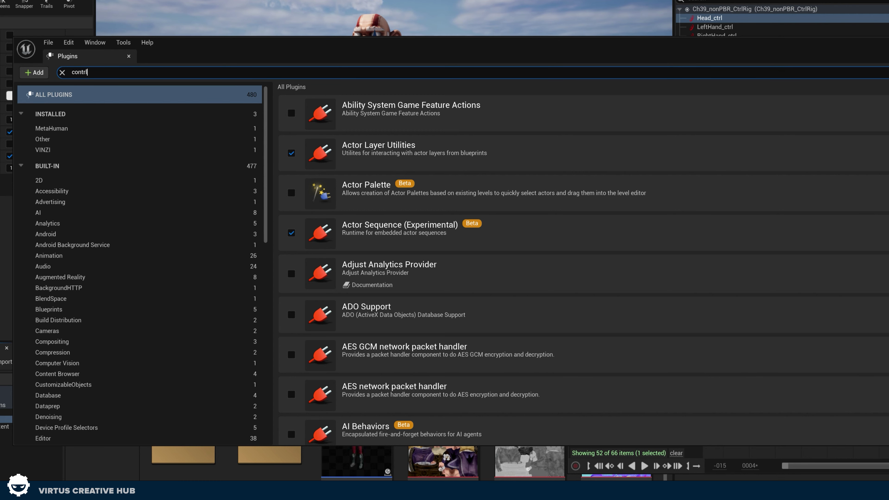
{"action": "key", "text": "BackSpace"}
{"action": "type", "text": "ol"}
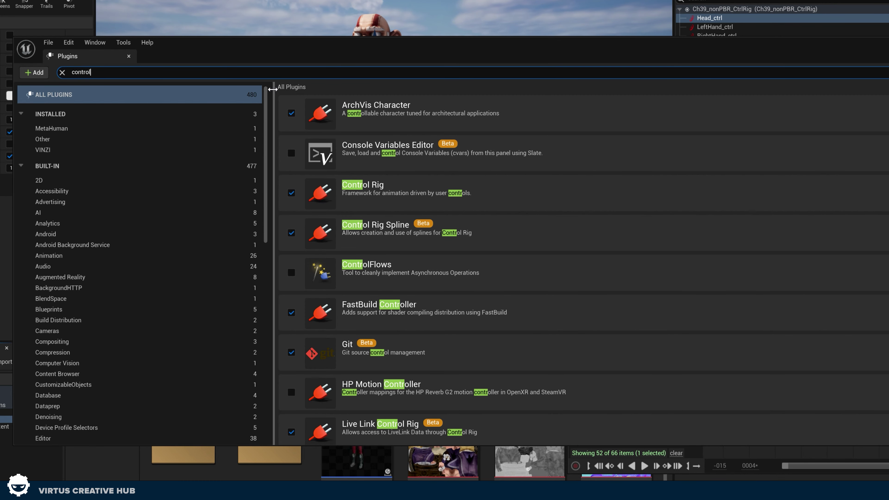
{"action": "type", "text": " rig"}
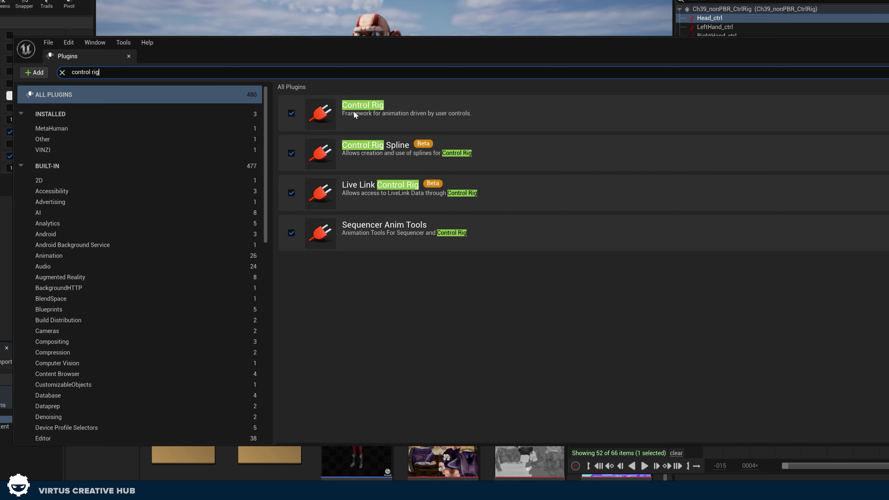
{"action": "left_click", "coordinate": [810, 92]}
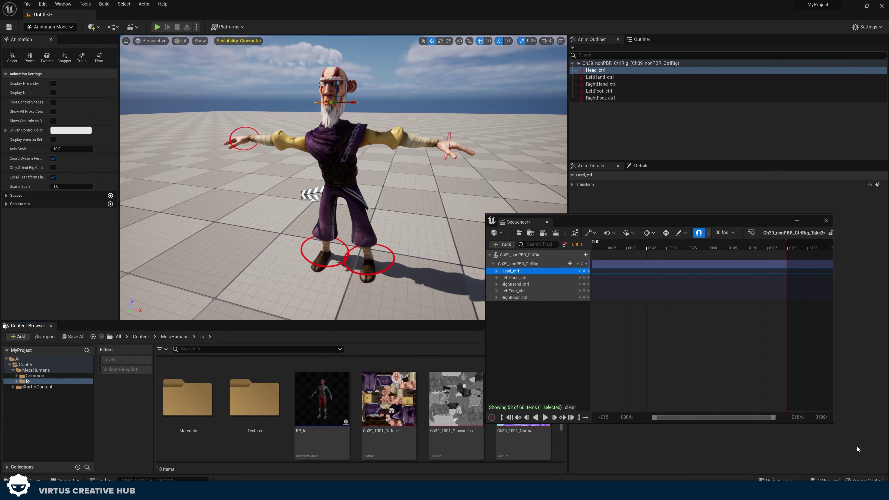
- Minimize the Sequencer and create a Control Rig from the Ch39_nonPBR skeletal mesh
{"action": "left_click", "coordinate": [798, 221]}
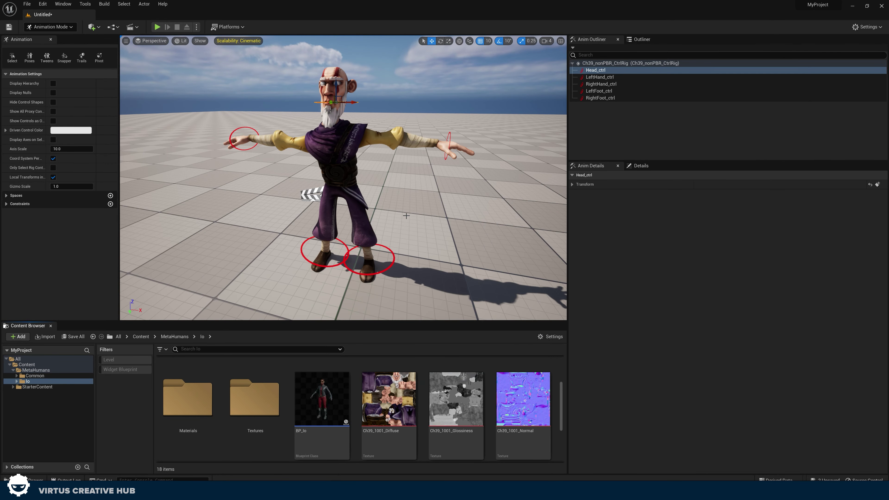
{"action": "right_click_drag", "start_coordinate": [407, 216], "coordinate": [406, 216]}
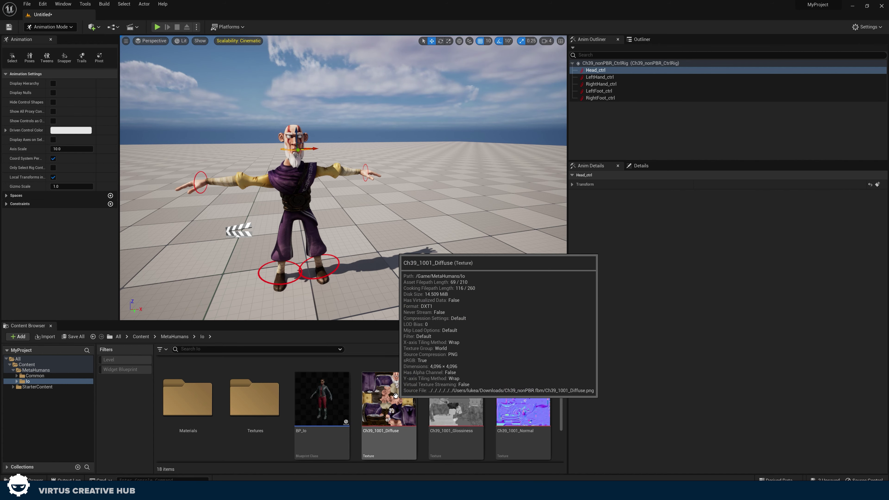
{"action": "scroll", "coordinate": [420, 400], "scroll_direction": "down", "scroll_amount": 2}
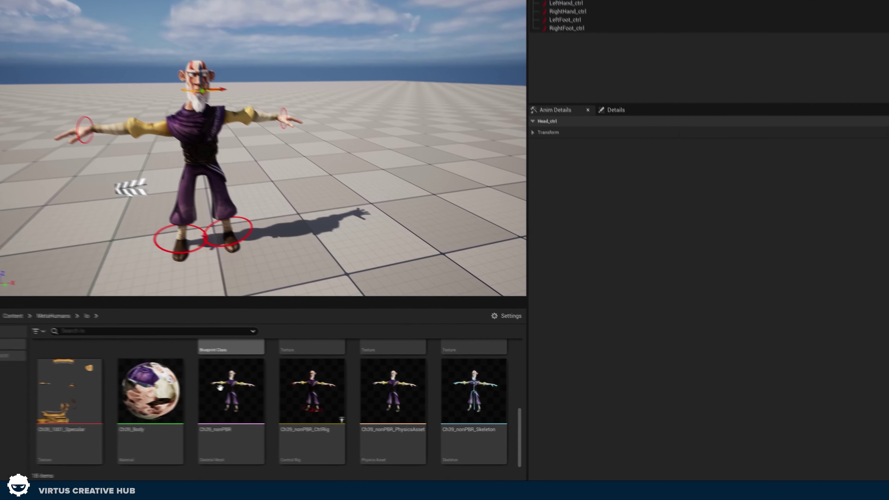
{"action": "mouse_move", "coordinate": [339, 415]}
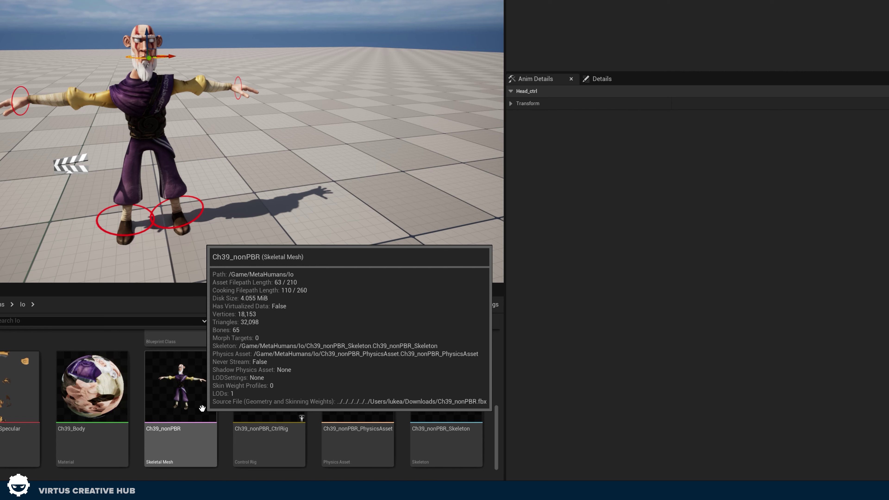
{"action": "right_click", "coordinate": [206, 409]}
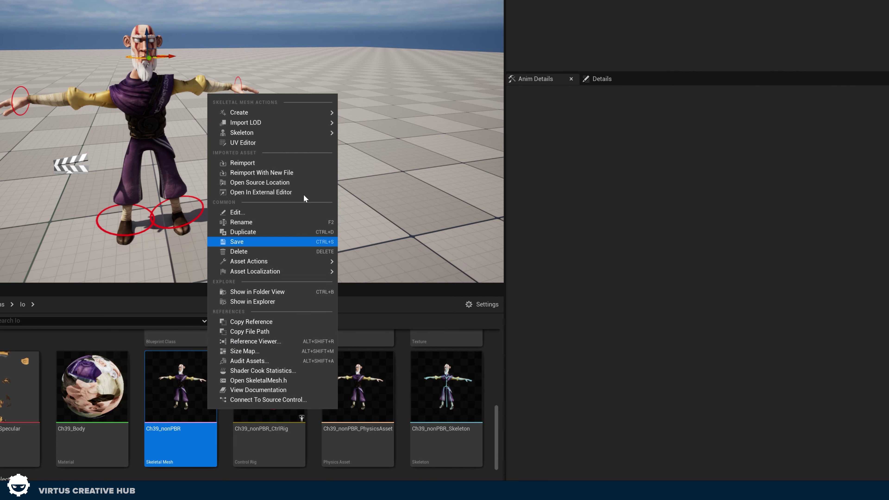
{"action": "mouse_move", "coordinate": [289, 114]}
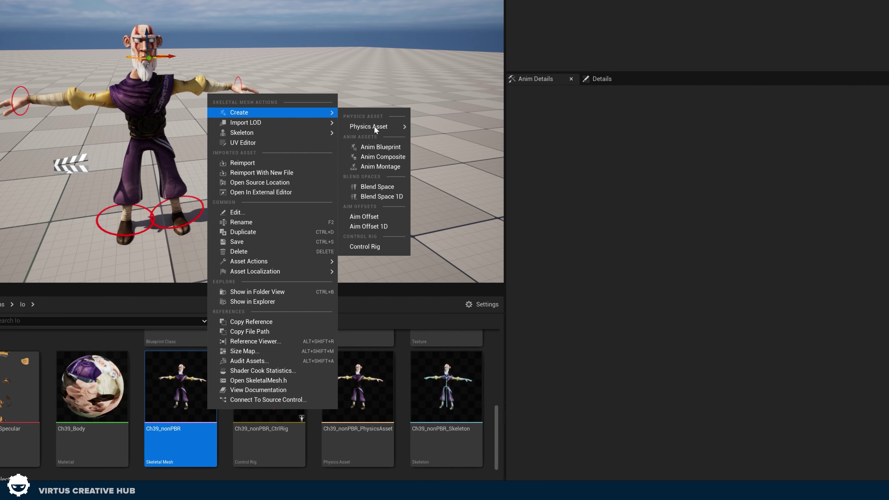
{"action": "left_click", "coordinate": [368, 245]}
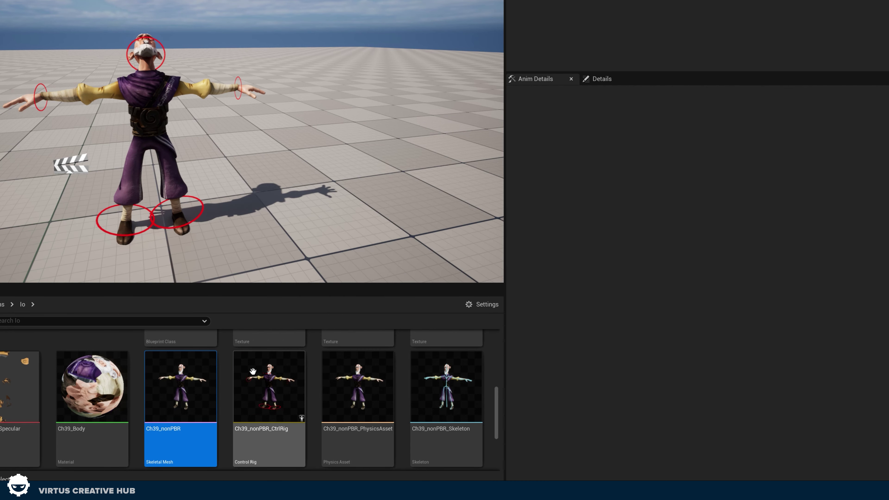
- Place the Ch39_nonPBR_CtrlRig1 asset in the level on the open floor beside the existing character
{"action": "scroll", "coordinate": [311, 385], "scroll_direction": "down", "scroll_amount": 2}
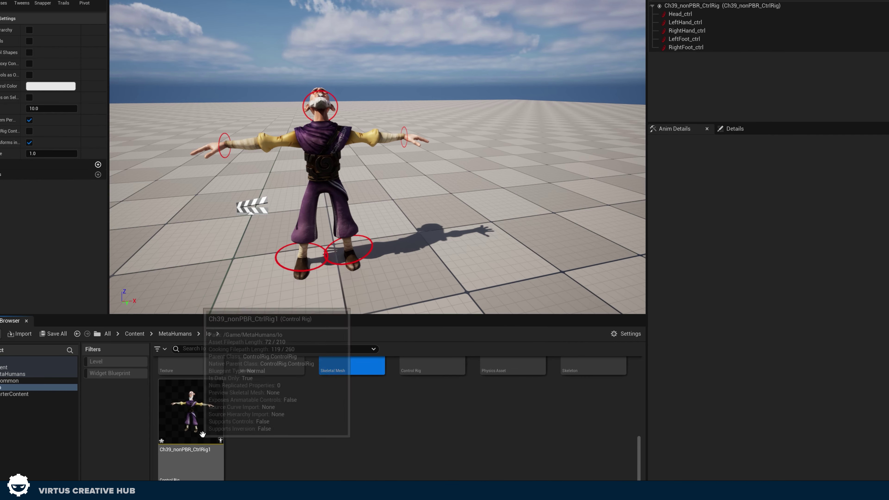
{"action": "key", "text": "s"}
{"action": "right_click_drag", "start_coordinate": [299, 313], "coordinate": [336, 310]}
{"action": "left_click", "coordinate": [191, 411]}
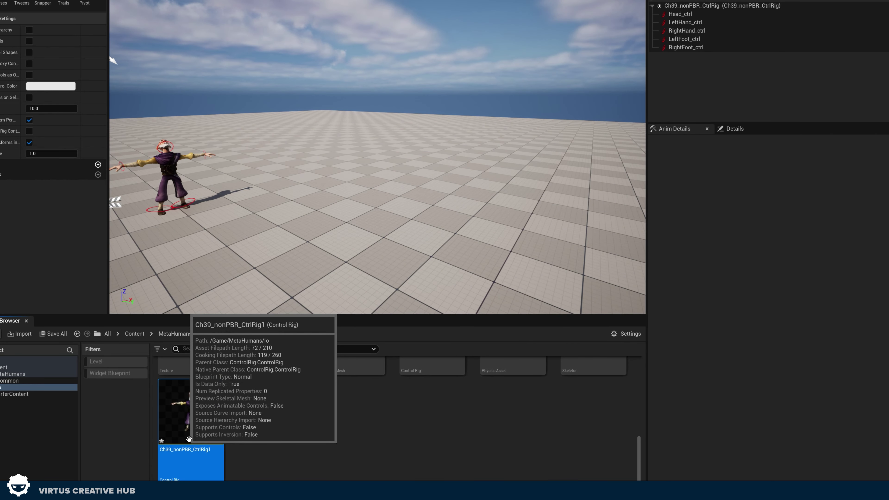
{"action": "left_click_drag", "start_coordinate": [191, 411], "coordinate": [393, 259]}
{"action": "mouse_move", "coordinate": [394, 260]}
{"action": "right_mouse_down"}
{"action": "mouse_move", "coordinate": [403, 263]}
{"action": "mouse_move", "coordinate": [347, 257]}
{"action": "mouse_move", "coordinate": [382, 259]}
{"action": "right_mouse_up"}
{"action": "key", "text": "w"}
{"action": "key", "text": "a"}
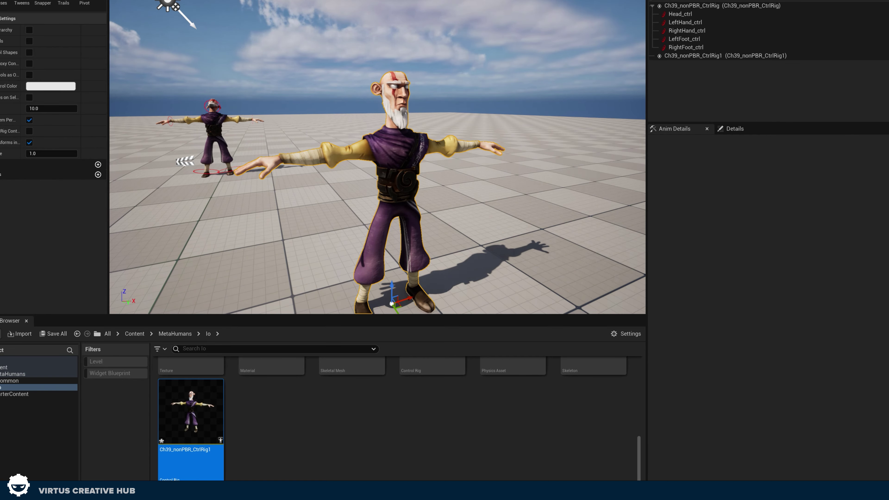
{"action": "mouse_move", "coordinate": [388, 215]}
{"action": "right_mouse_down"}
{"action": "mouse_move", "coordinate": [420, 228]}
{"action": "mouse_move", "coordinate": [402, 242]}
{"action": "mouse_move", "coordinate": [388, 215]}
{"action": "right_mouse_up"}
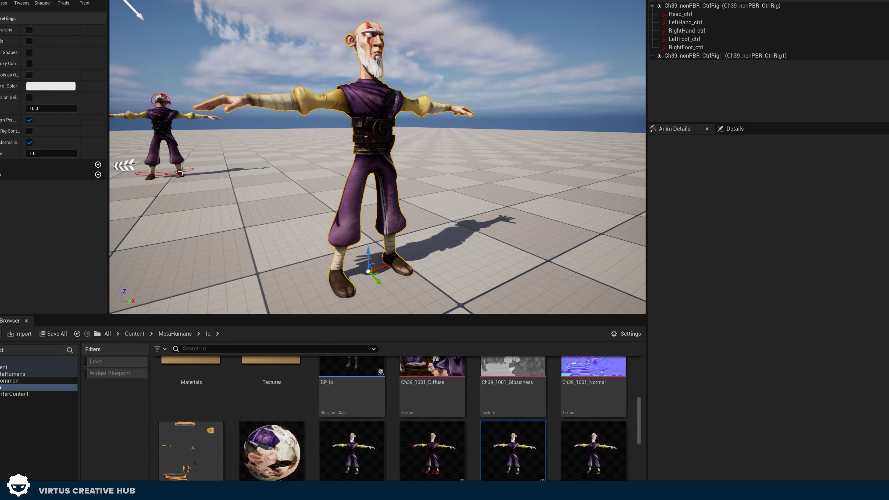
- Open the Ch39_nonPBR_CtrlRig1 asset in its editor, compile the rig, and reposition the editor window
{"action": "scroll", "coordinate": [397, 414], "scroll_direction": "down", "scroll_amount": 3}
{"action": "left_click", "coordinate": [512, 406]}
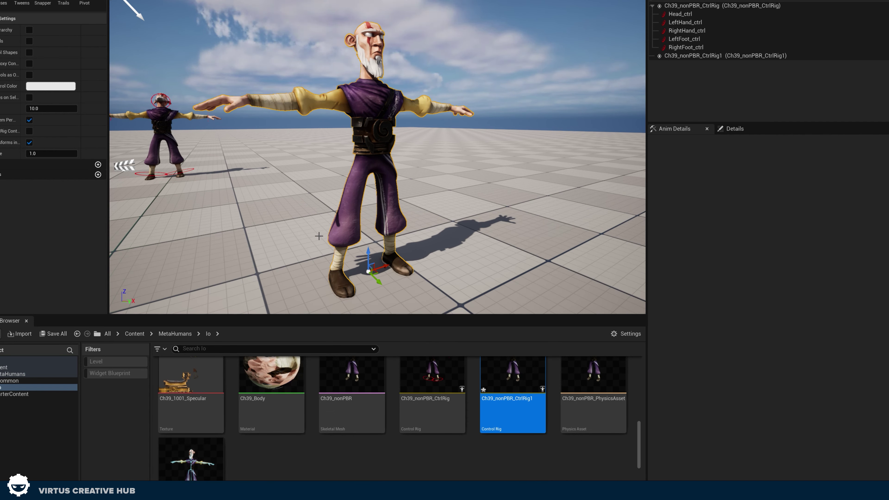
{"action": "scroll", "coordinate": [298, 407], "scroll_direction": "down", "scroll_amount": 2}
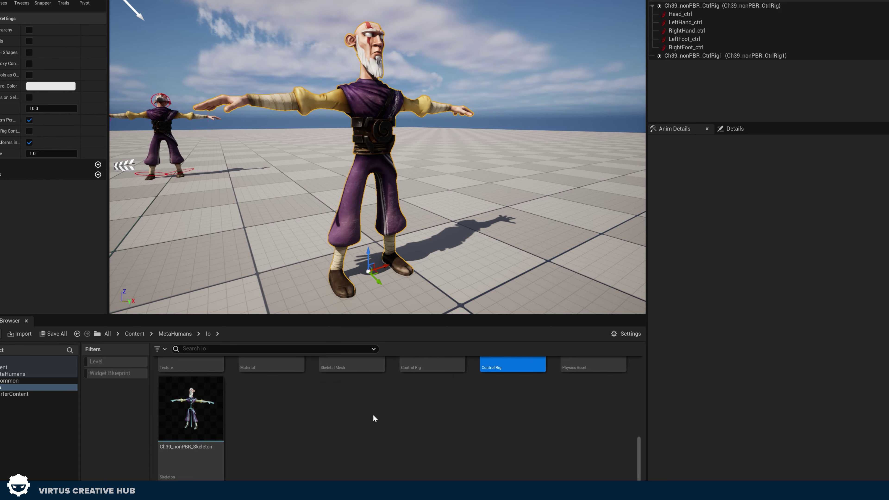
{"action": "scroll", "coordinate": [374, 416], "scroll_direction": "up", "scroll_amount": 1}
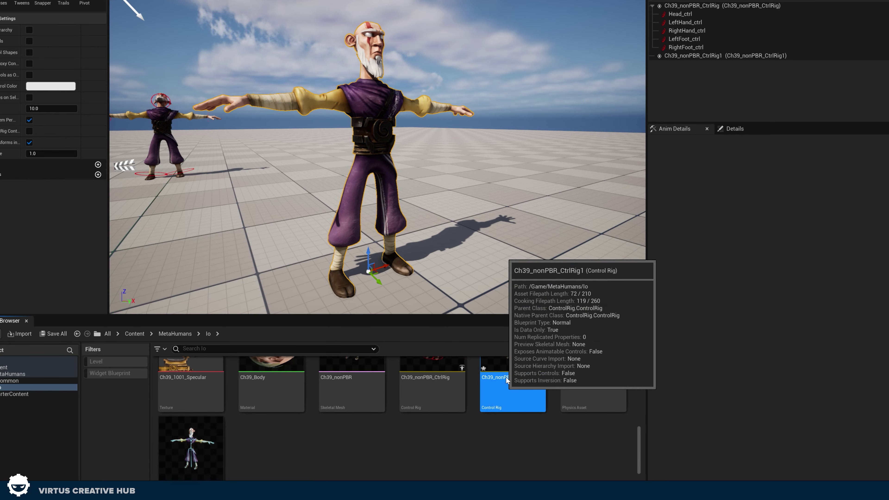
{"action": "double_click", "coordinate": [508, 367]}
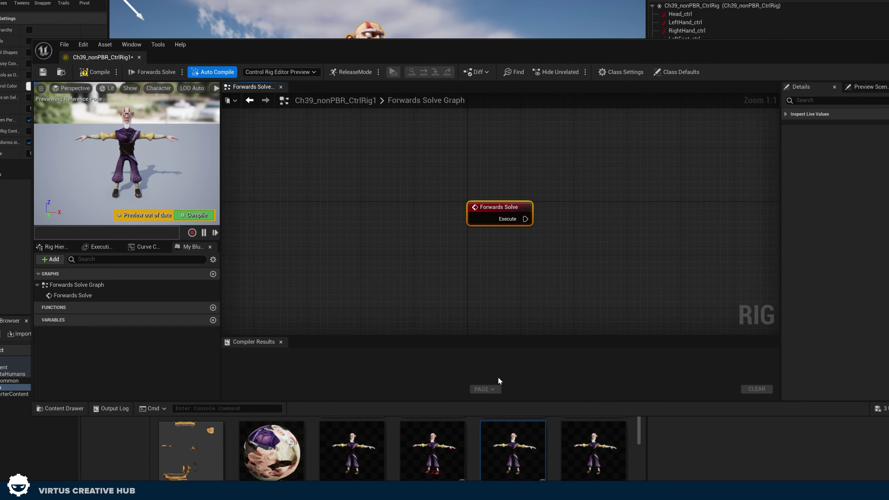
{"action": "left_click", "coordinate": [193, 215]}
{"action": "left_click_drag", "start_coordinate": [304, 58], "coordinate": [252, 23]}
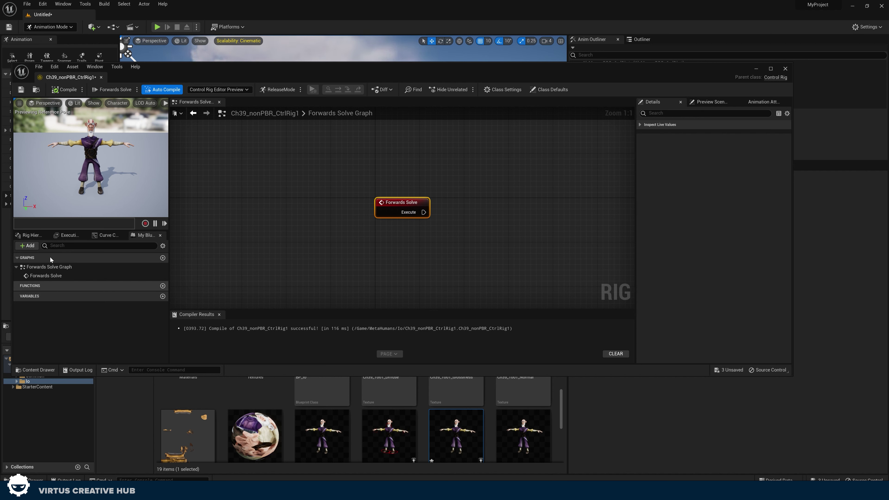
- Show the rig hierarchy, make the editor window taller, look through the bones, and select the LeftHand bone
{"action": "left_click", "coordinate": [31, 235]}
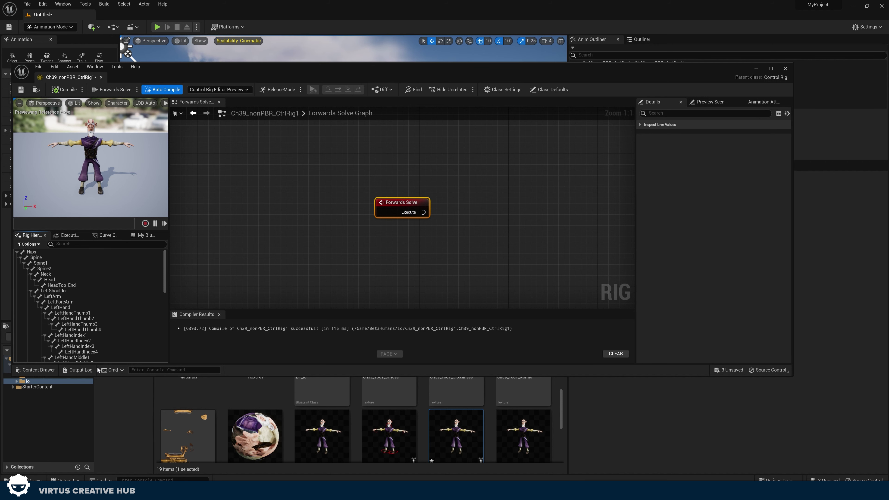
{"action": "left_click_drag", "start_coordinate": [99, 375], "coordinate": [101, 444]}
{"action": "scroll", "coordinate": [79, 385], "scroll_direction": "down", "scroll_amount": 5}
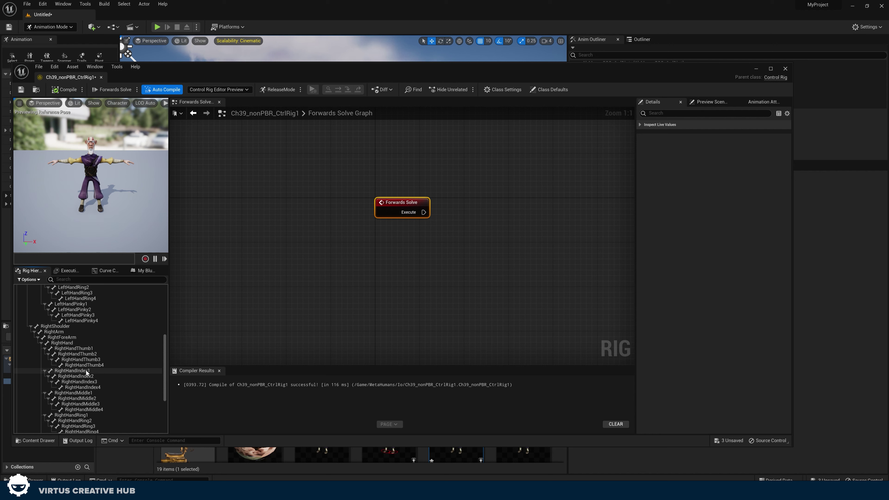
{"action": "scroll", "coordinate": [87, 369], "scroll_direction": "down", "scroll_amount": 3}
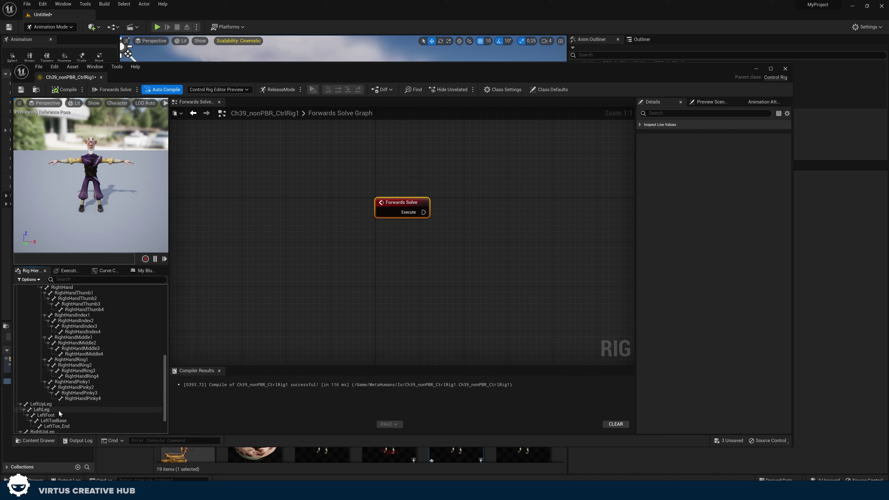
{"action": "scroll", "coordinate": [59, 411], "scroll_direction": "up", "scroll_amount": 1}
{"action": "scroll", "coordinate": [94, 377], "scroll_direction": "up", "scroll_amount": 10}
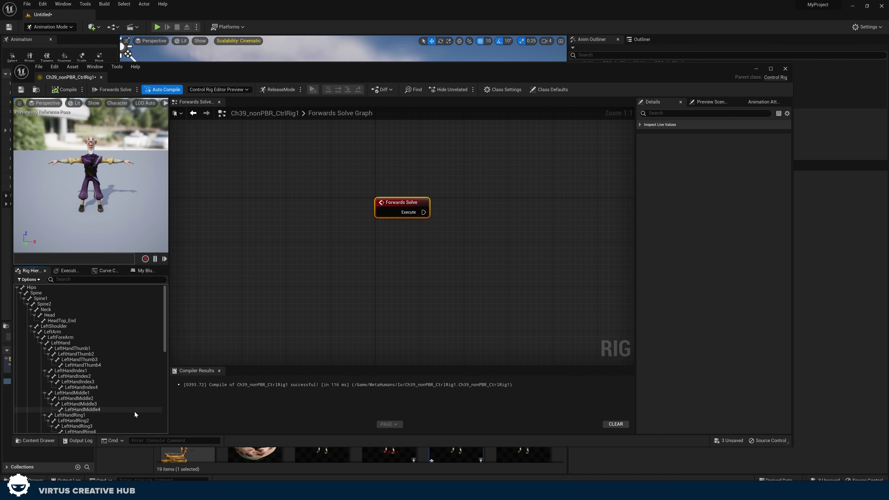
{"action": "left_click", "coordinate": [71, 345]}
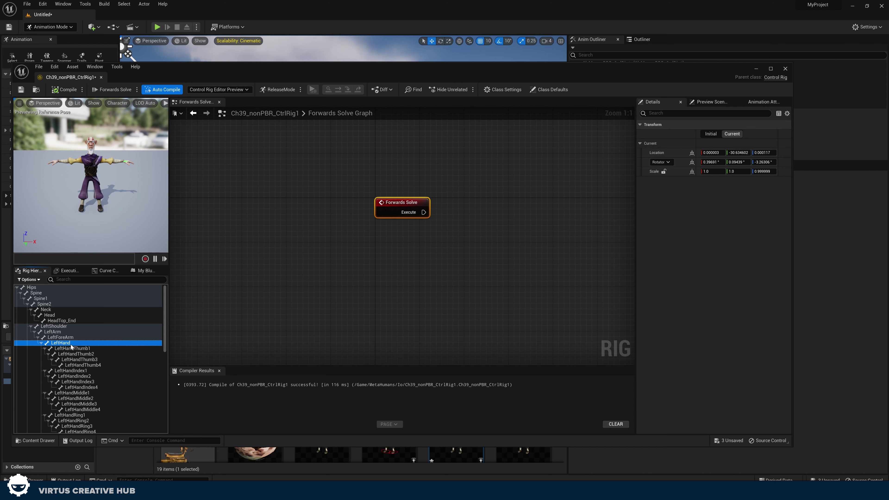